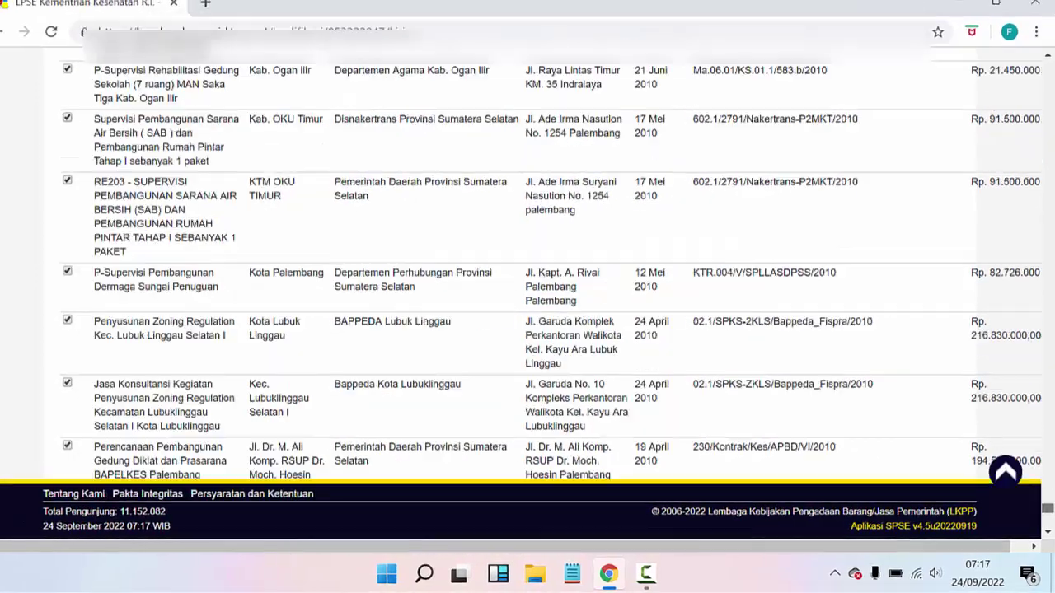
- Submit the selected work experience entries and continue through Pekerjaan Sedang Berjalan to Peralatan without selecting any ongoing project
scroll(946, 394, "down", 5)
left_click(921, 387)
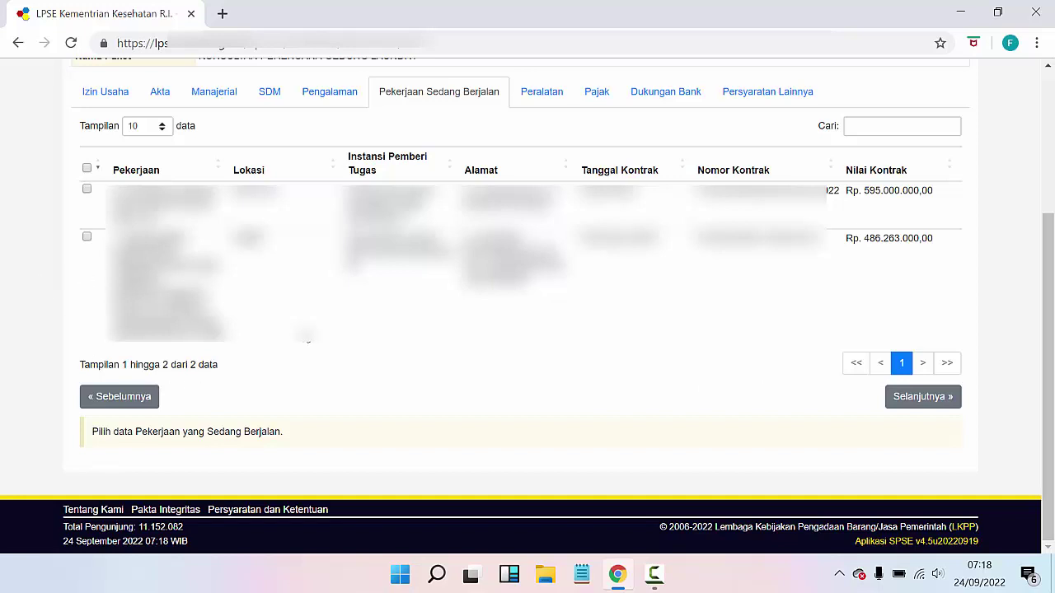
left_click(916, 400)
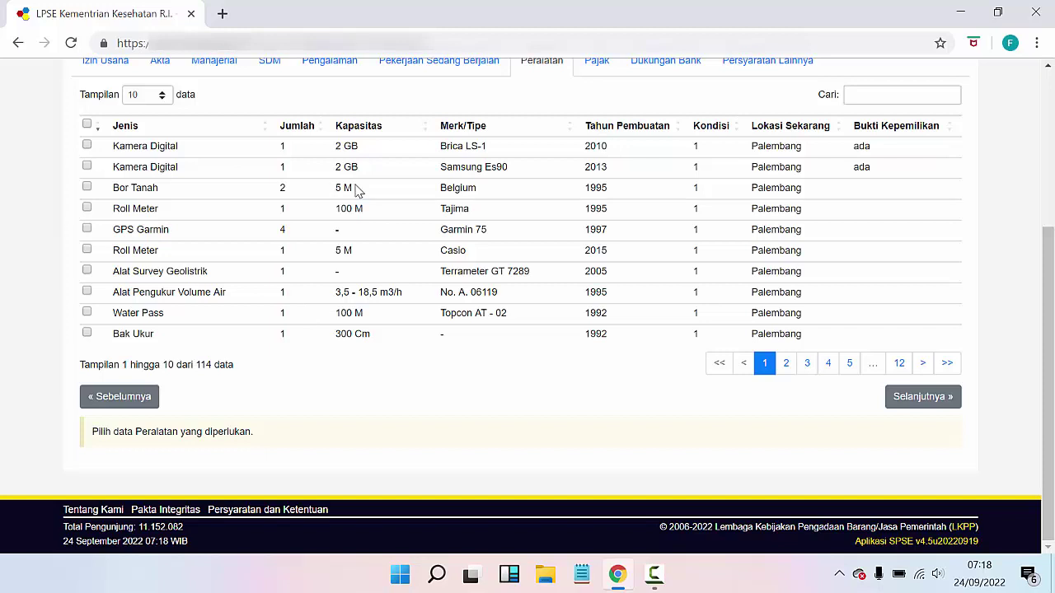
- Display all (Semua) equipment entries in the Peralatan list and look through them
left_click(162, 100)
left_click(146, 155)
scroll(82, 127, "up", 10)
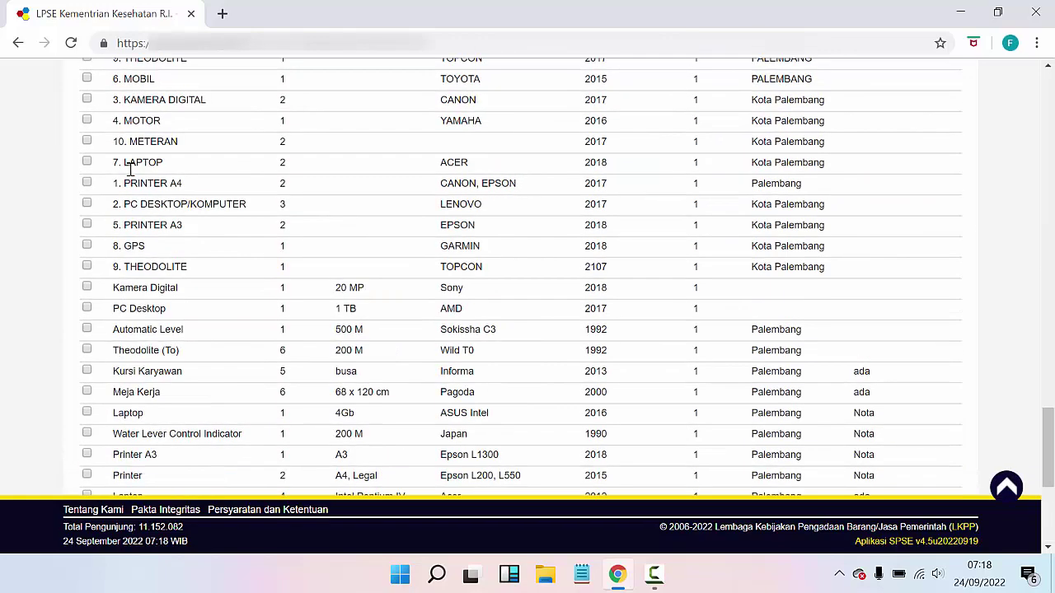
scroll(135, 183, "up", 10)
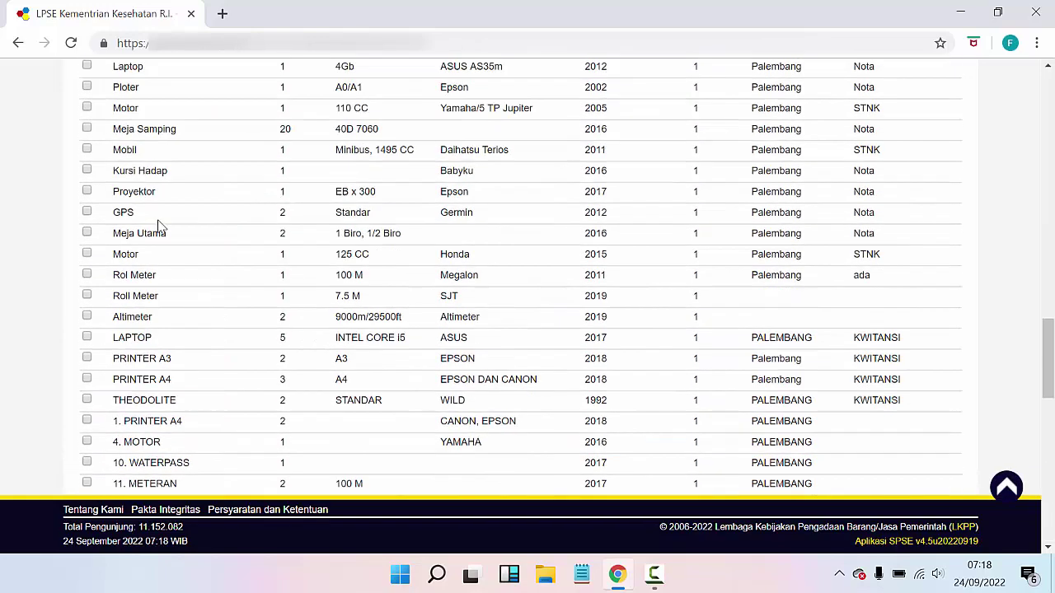
scroll(183, 250, "up", 15)
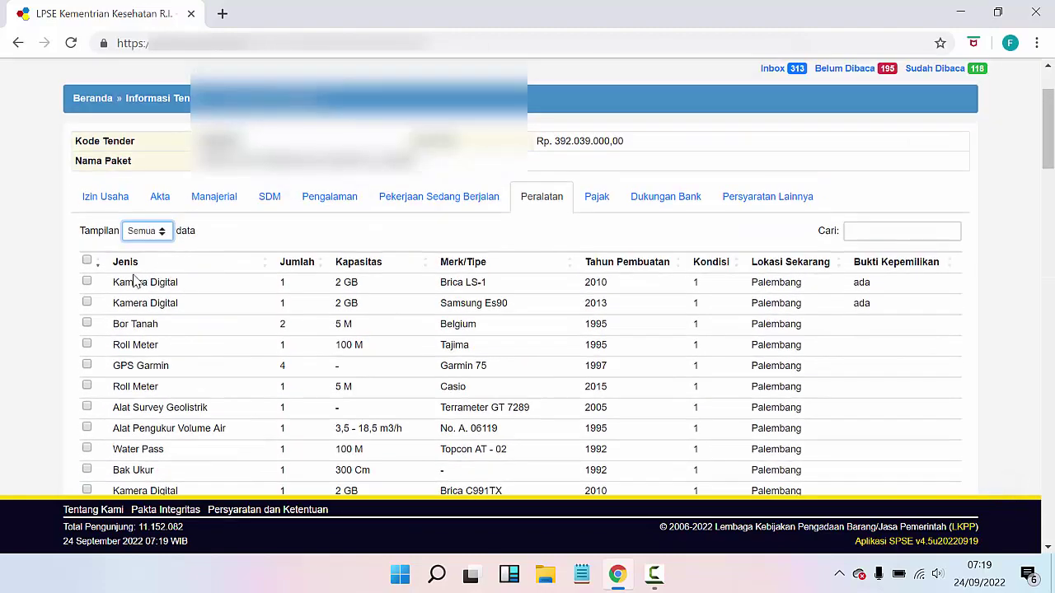
- Select every equipment entry in the Peralatan list and continue to Pajak
left_click(90, 268)
scroll(509, 333, "down", 3)
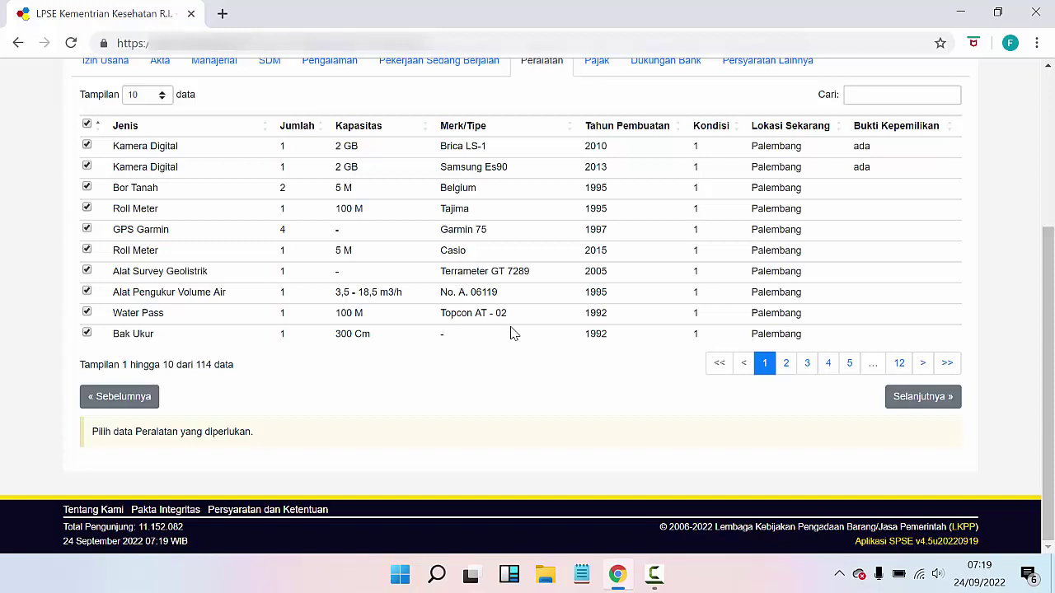
left_click(898, 402)
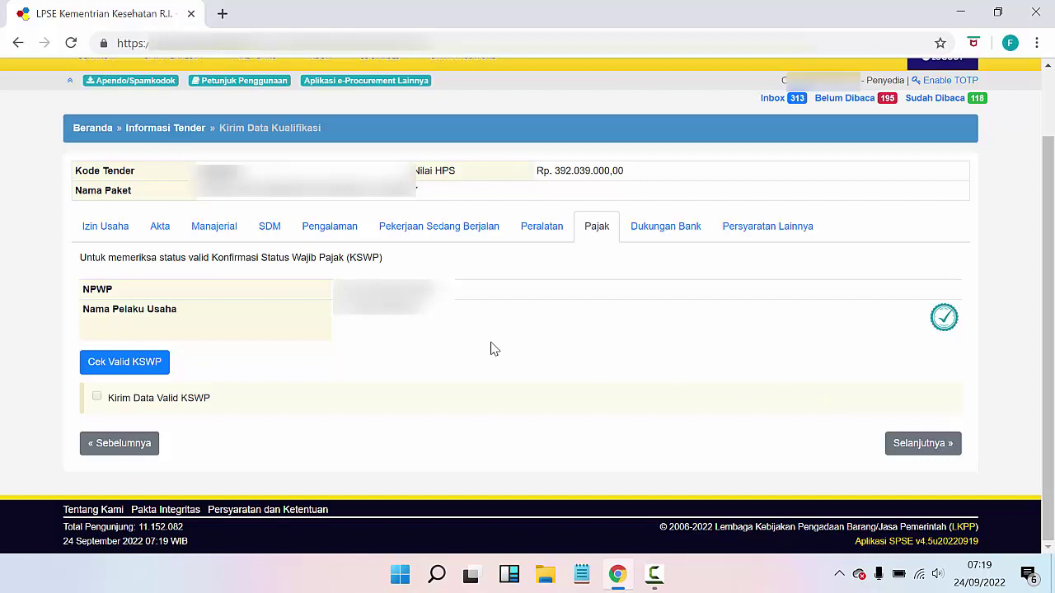
- Check the taxpayer's KSWP validity, enable Kirim Data Valid KSWP and continue to Dukungan Bank
left_click_drag(193, 259, 351, 264)
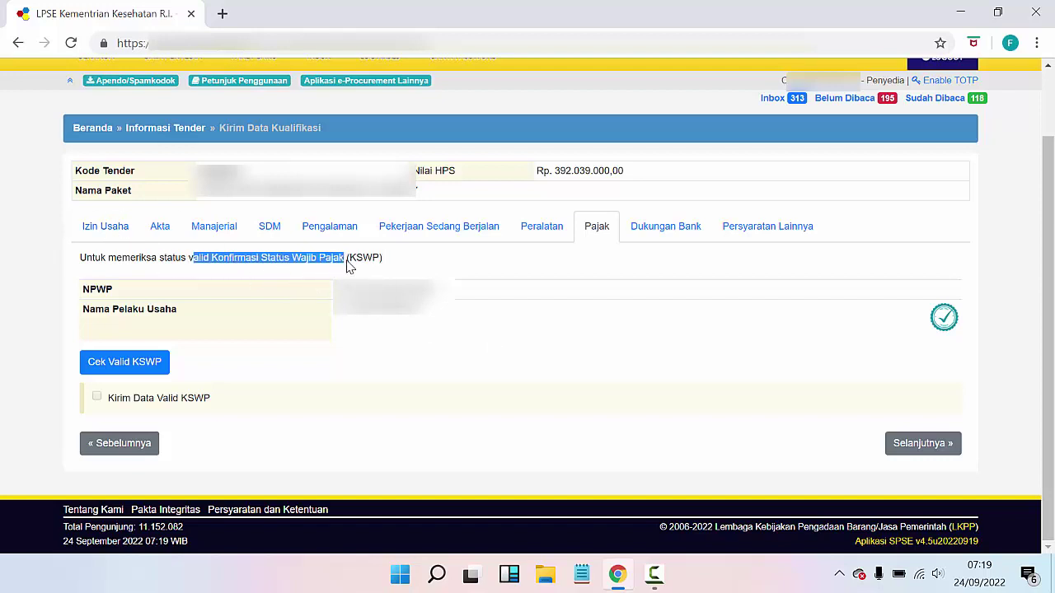
left_click(445, 274)
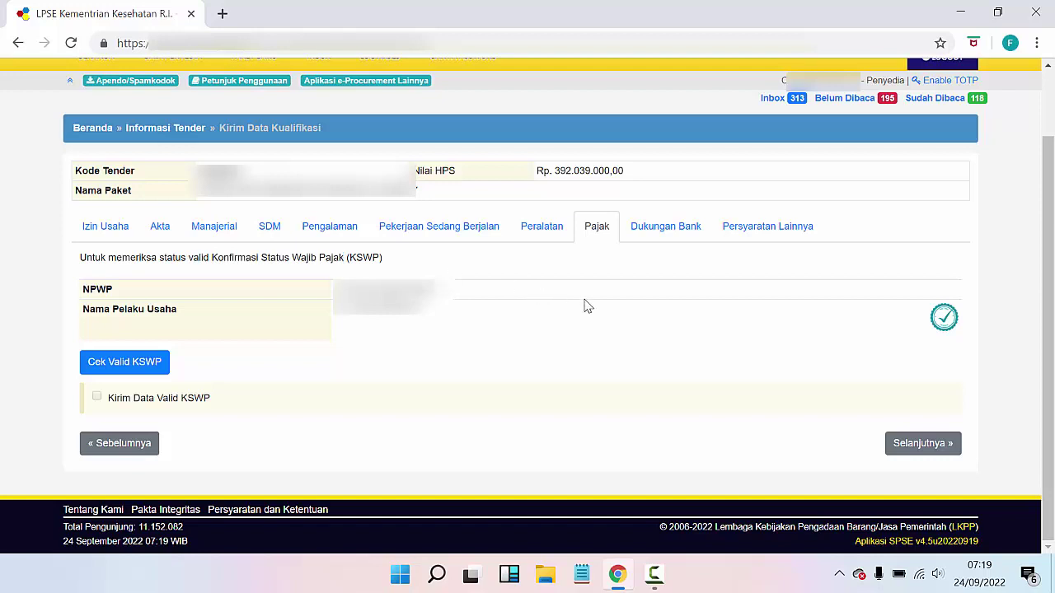
left_click(129, 363)
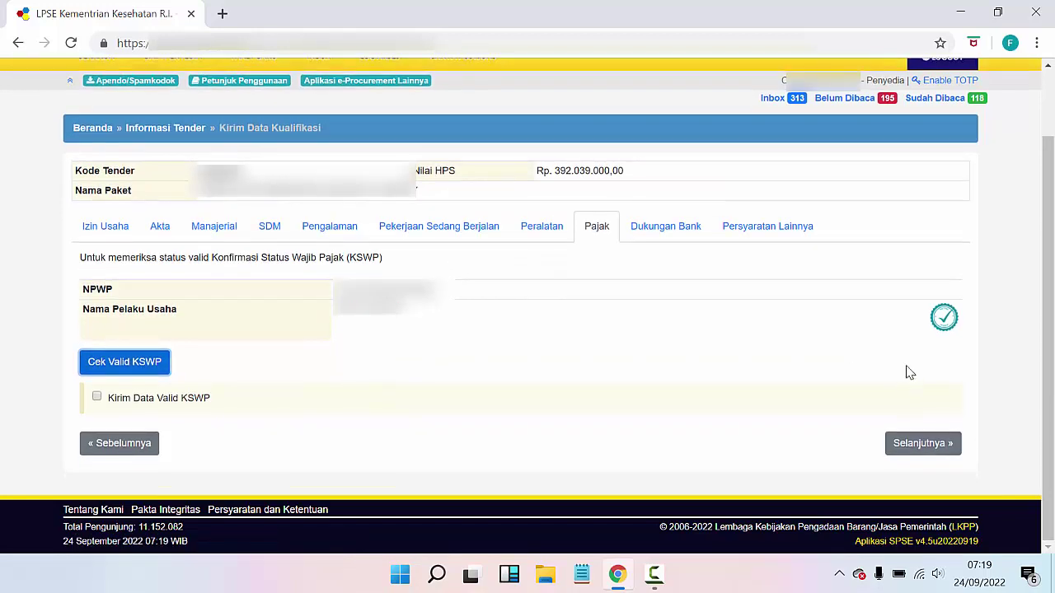
left_click(96, 398)
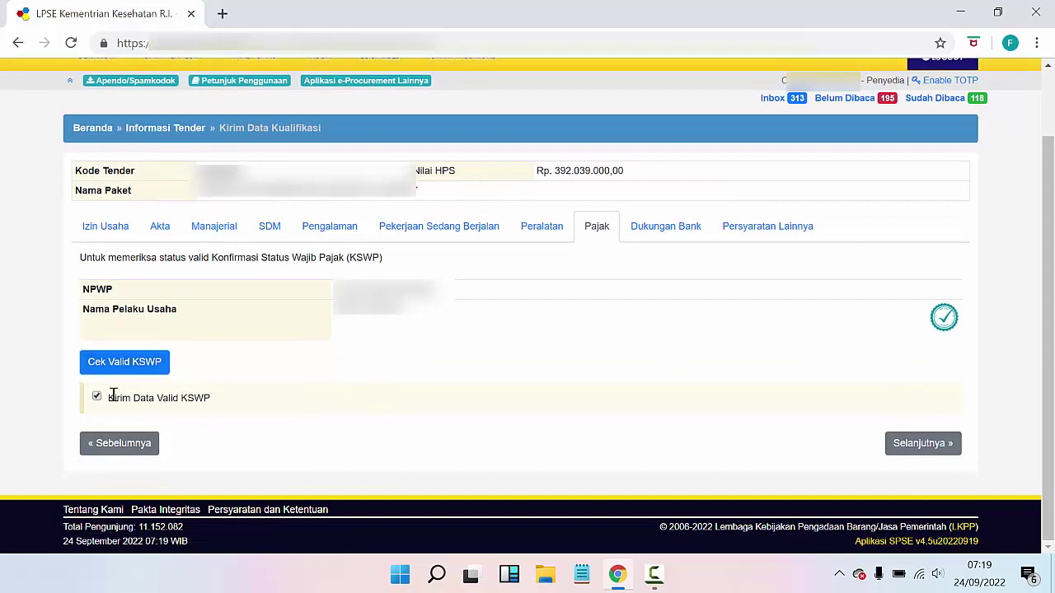
left_click(916, 445)
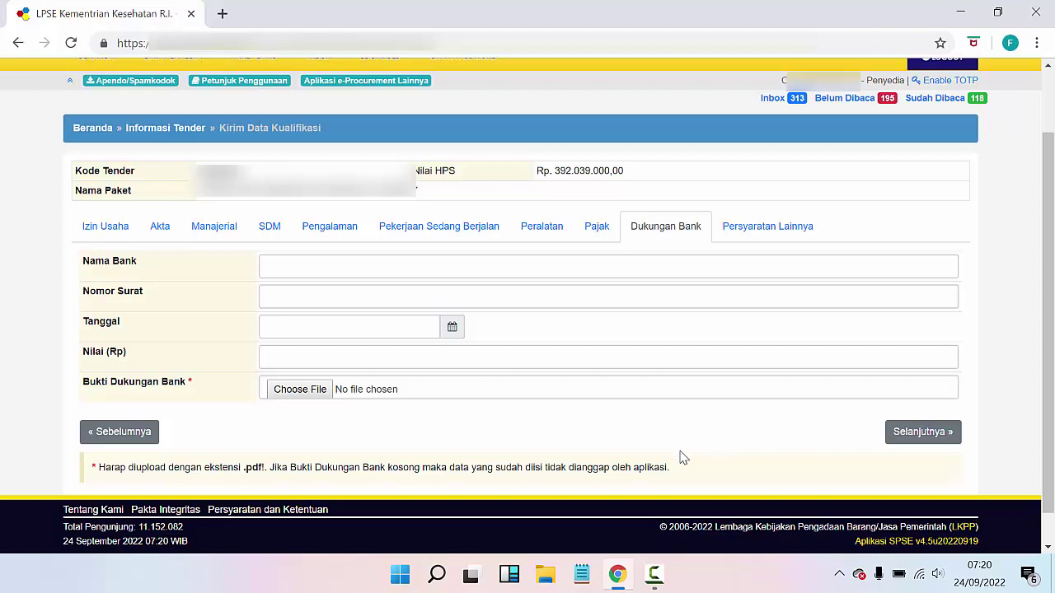
- Leave the bank support fields and proof file empty and continue to Persyaratan Lainnya
left_click(288, 268)
left_click(293, 294)
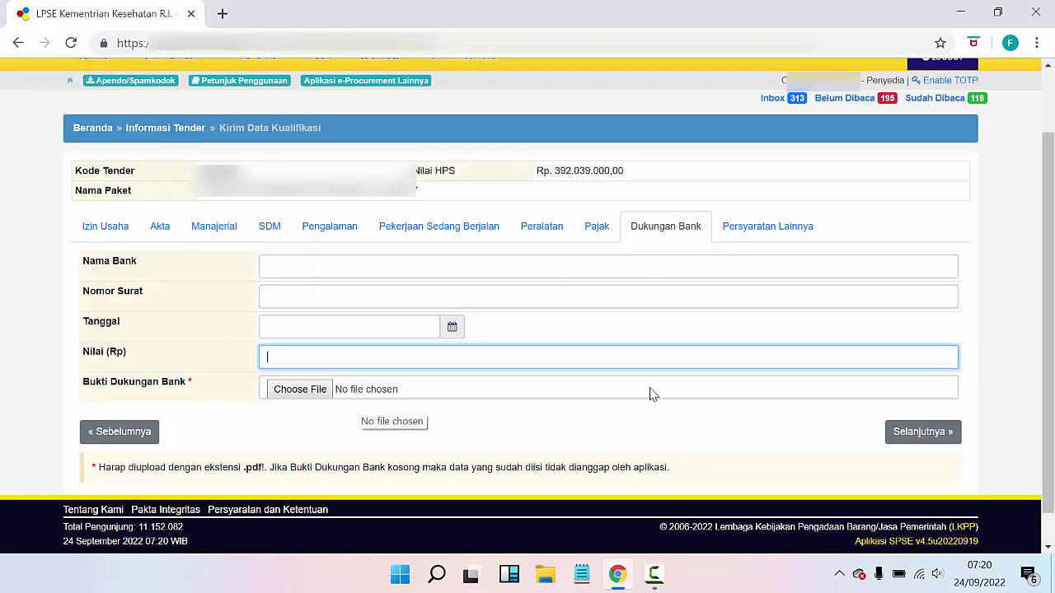
left_click(934, 434)
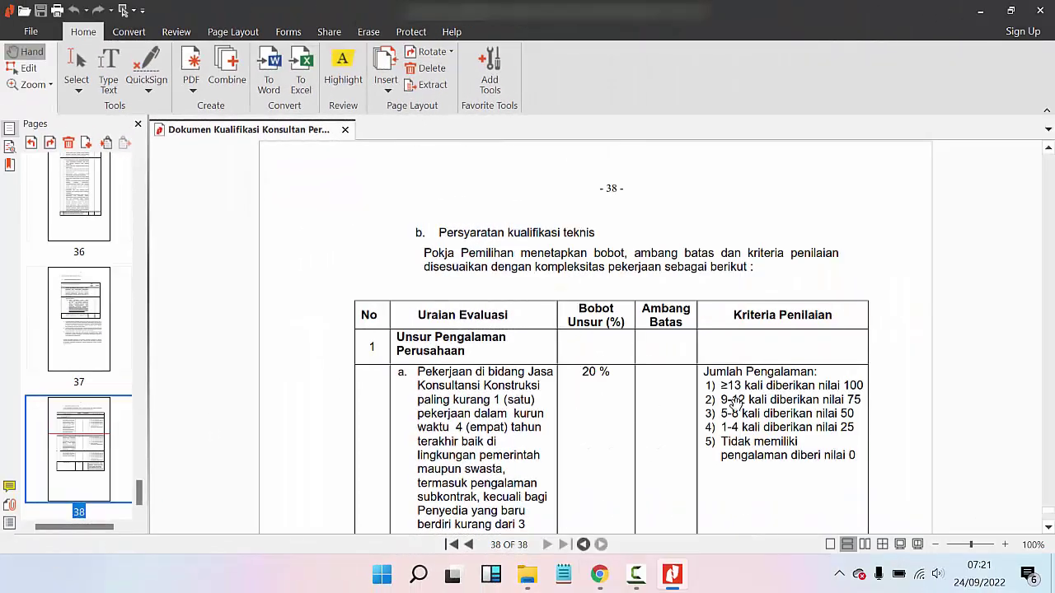
- Examine the Persyaratan Pengalaman Minimal table and its Keterangan notes on page 37 of the qualification document
scroll(742, 401, "down", 1)
scroll(745, 401, "down", 1)
scroll(744, 401, "down", 1)
scroll(745, 402, "up", 3)
scroll(745, 401, "up", 20)
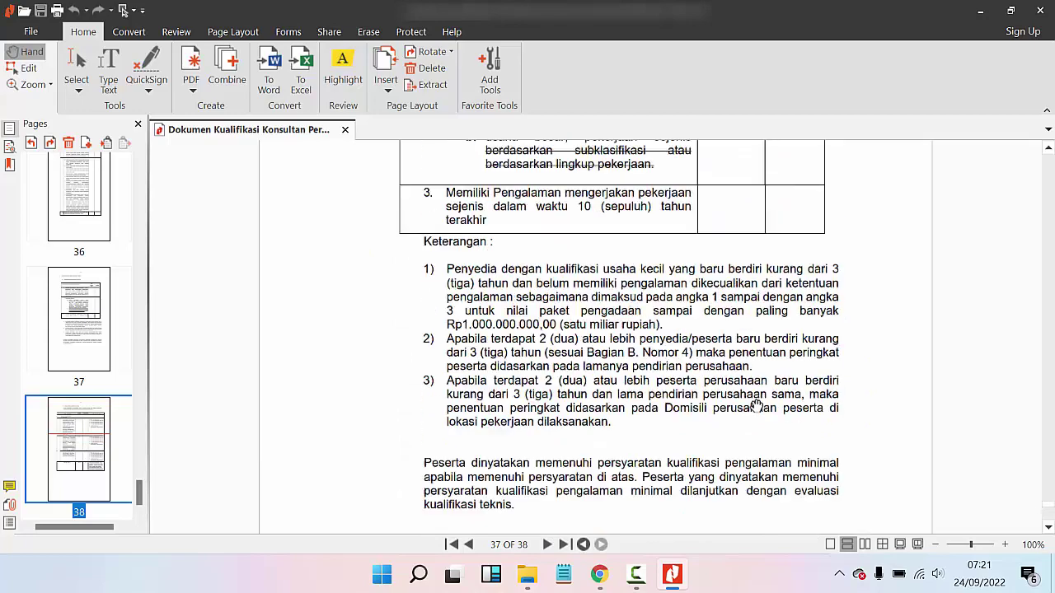
scroll(757, 405, "up", 7)
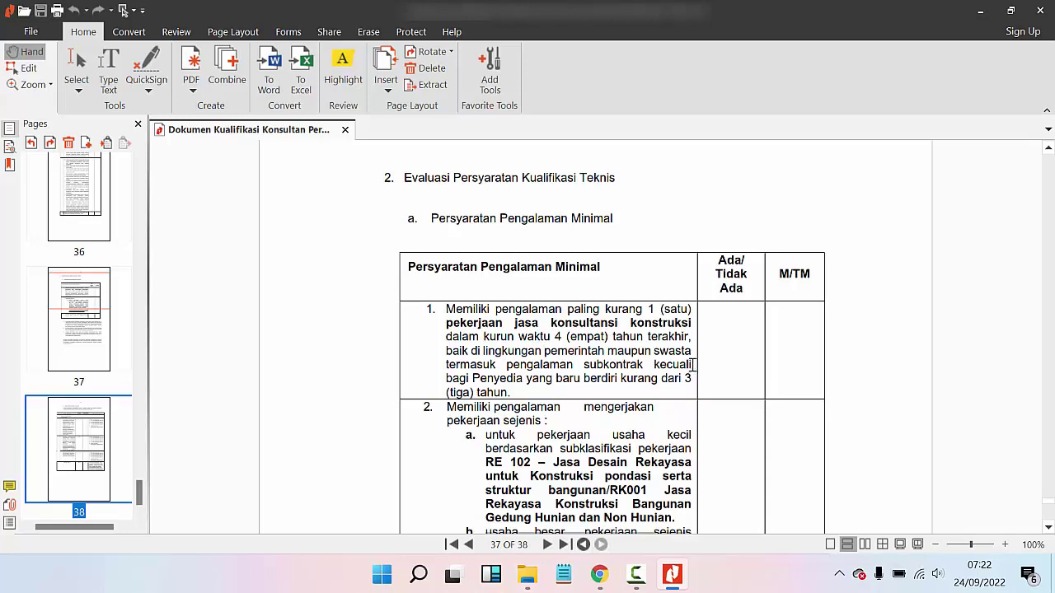
scroll(691, 366, "down", 2)
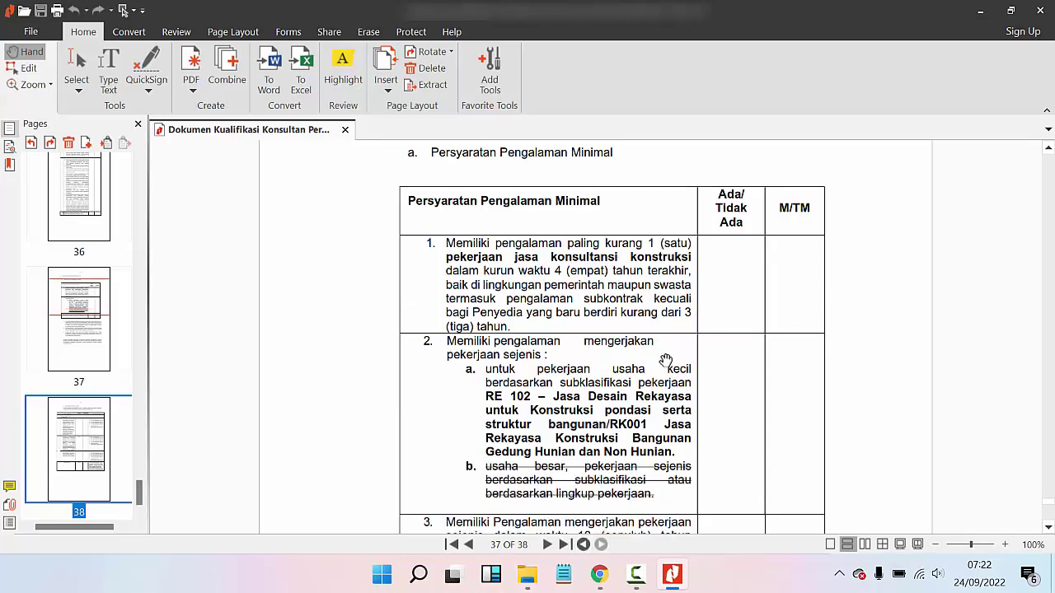
scroll(723, 379, "down", 1)
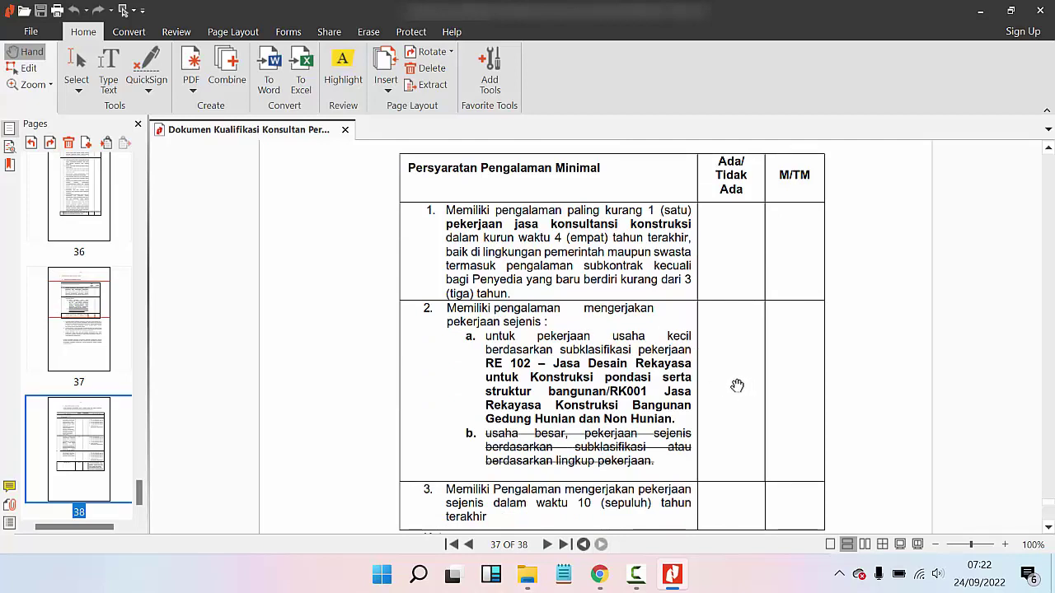
scroll(737, 386, "down", 1)
scroll(585, 348, "down", 1)
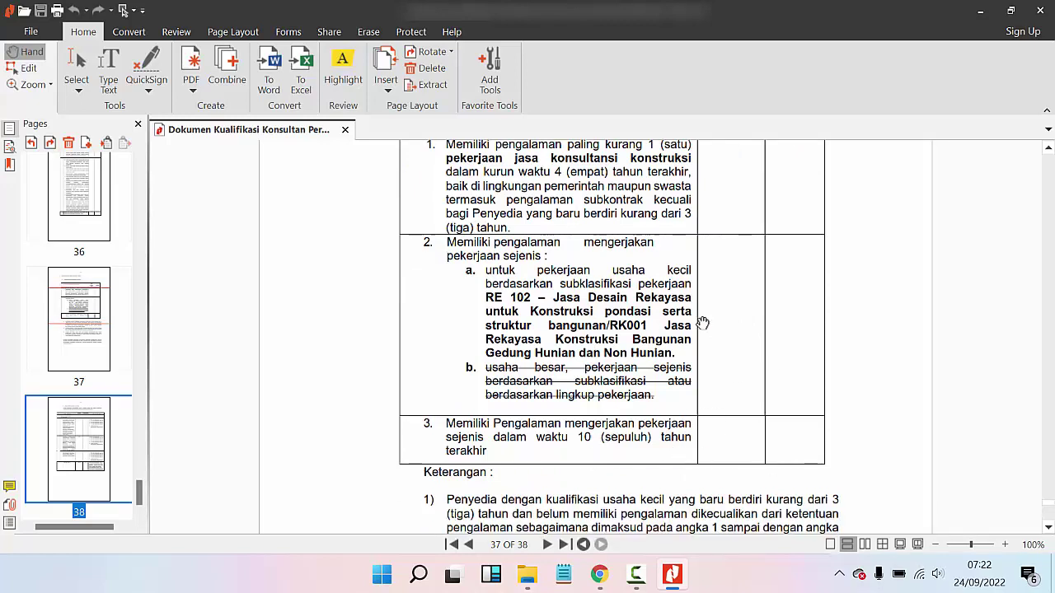
scroll(702, 323, "down", 1)
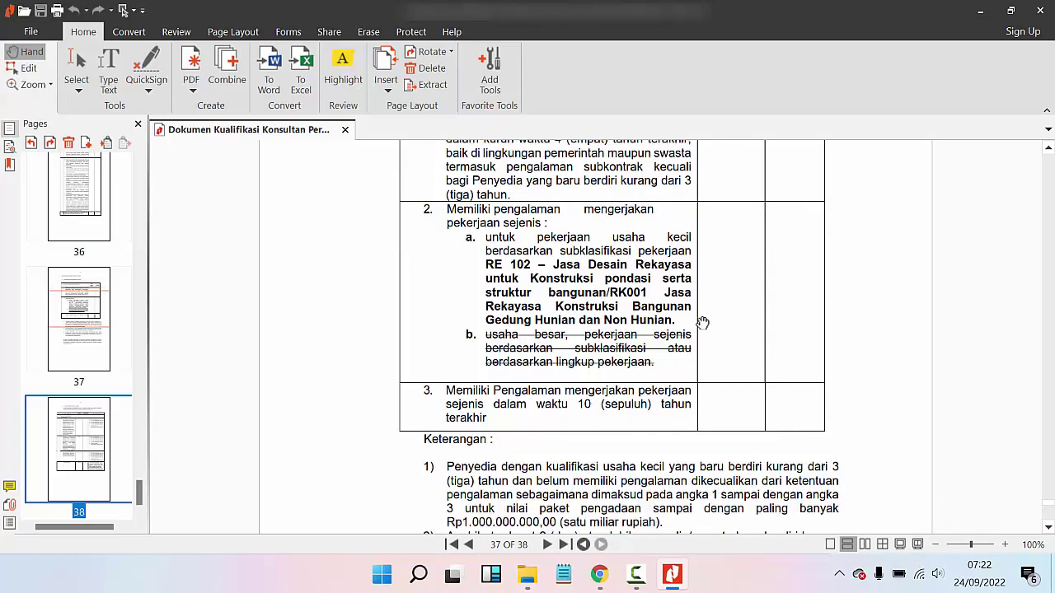
scroll(696, 329, "down", 3)
scroll(698, 428, "down", 2)
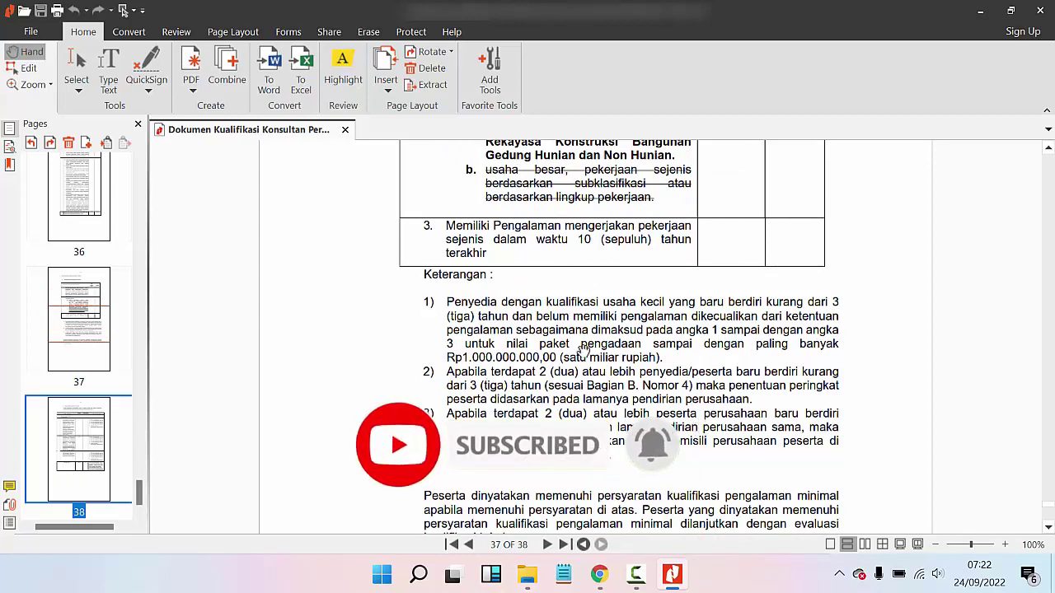
- Examine the weights and scoring criteria under Persyaratan kualifikasi teknis on page 38
scroll(676, 381, "down", 13)
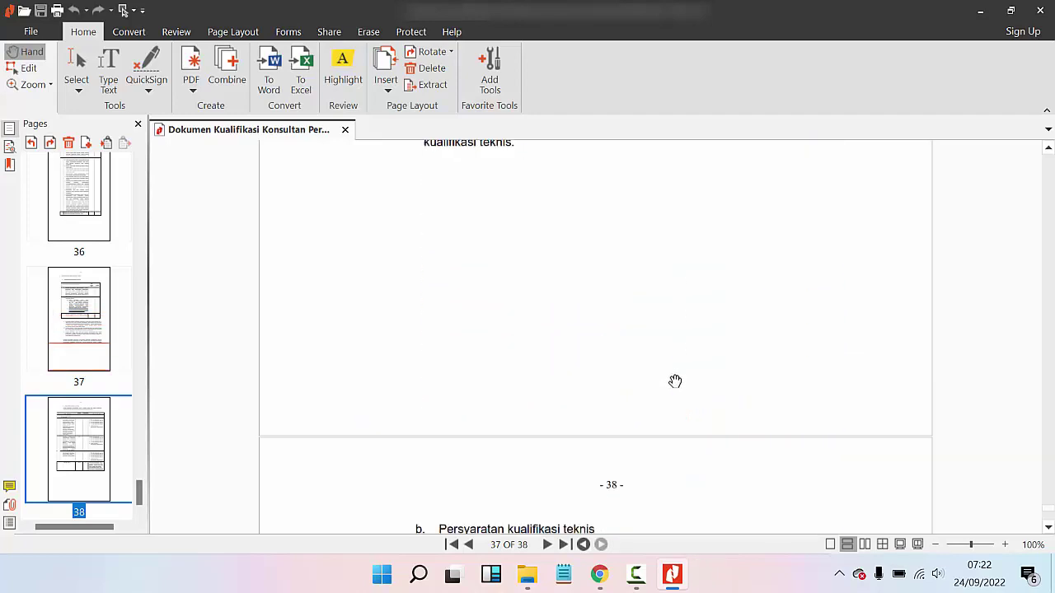
scroll(675, 384, "down", 8)
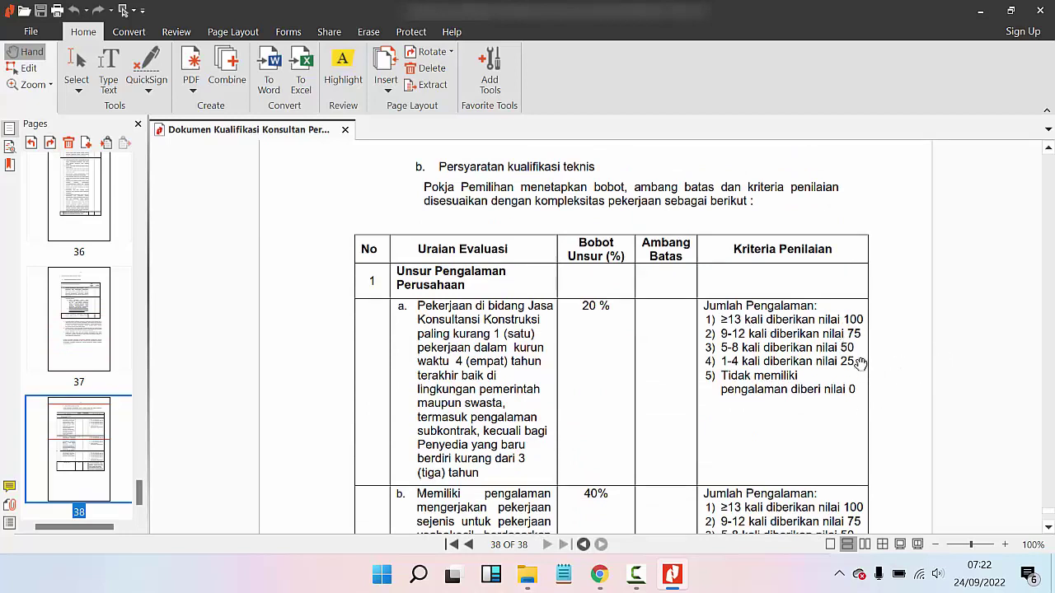
scroll(806, 337, "down", 2)
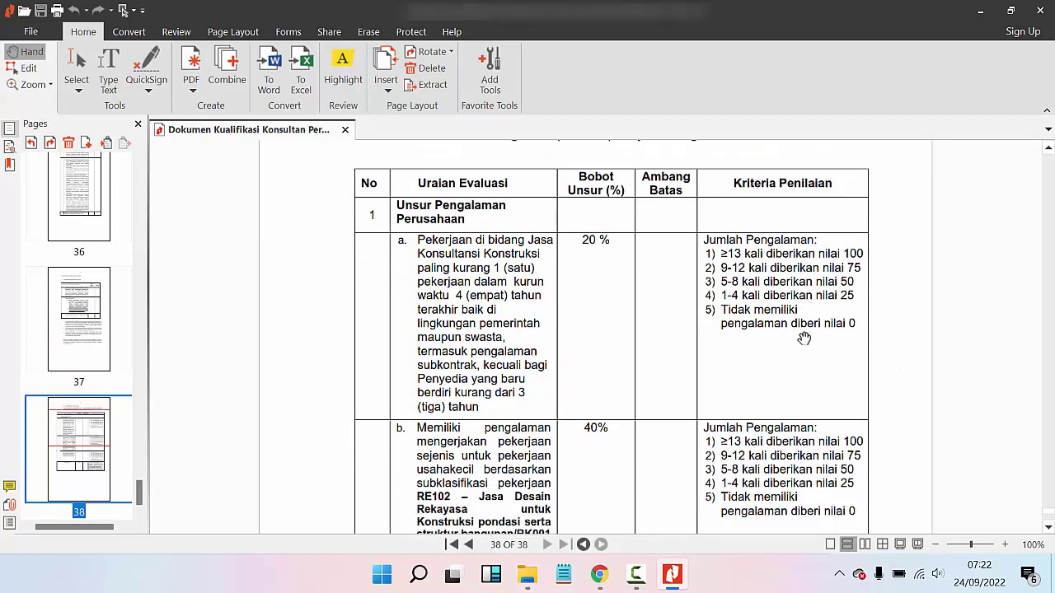